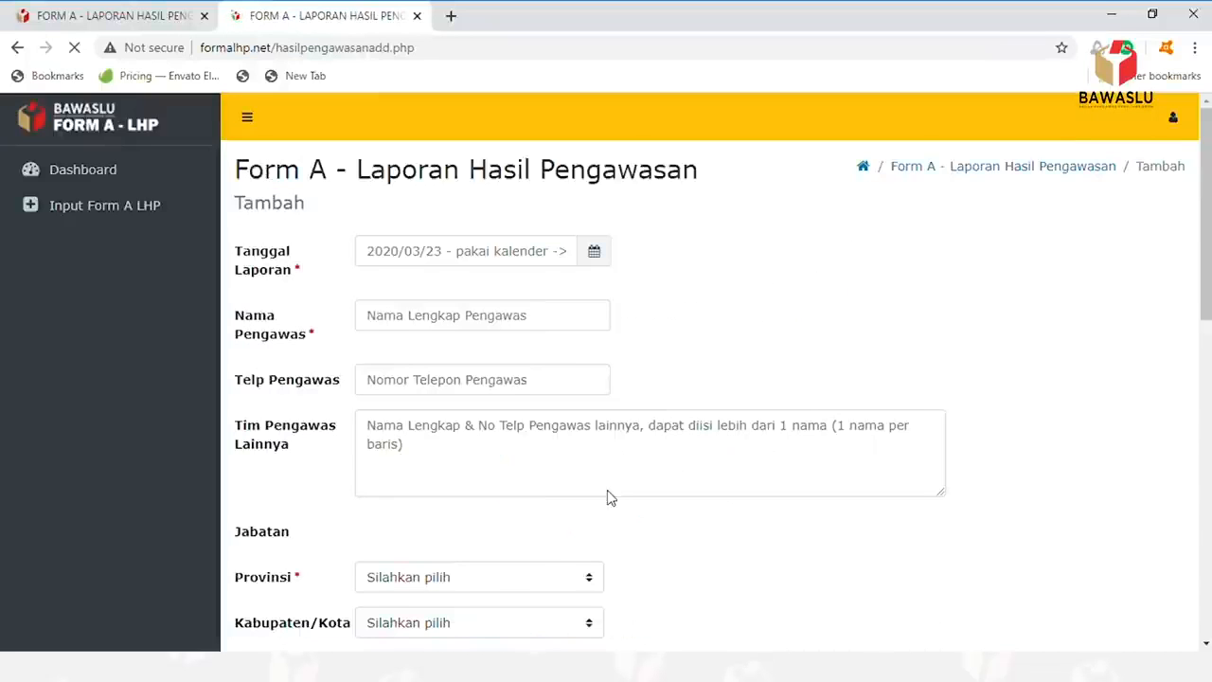
# - Start a new Form A LHP report with Tanggal Laporan set to 2020/03/31
pyautogui.click(104, 212)
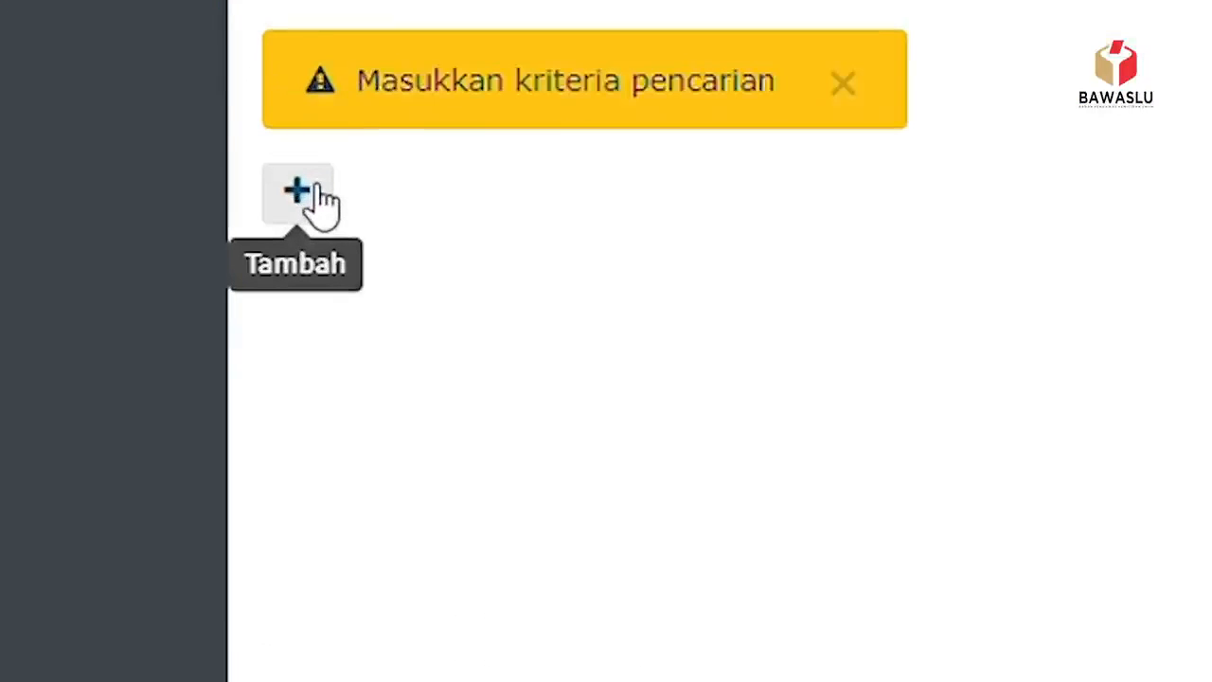
pyautogui.click(320, 194)
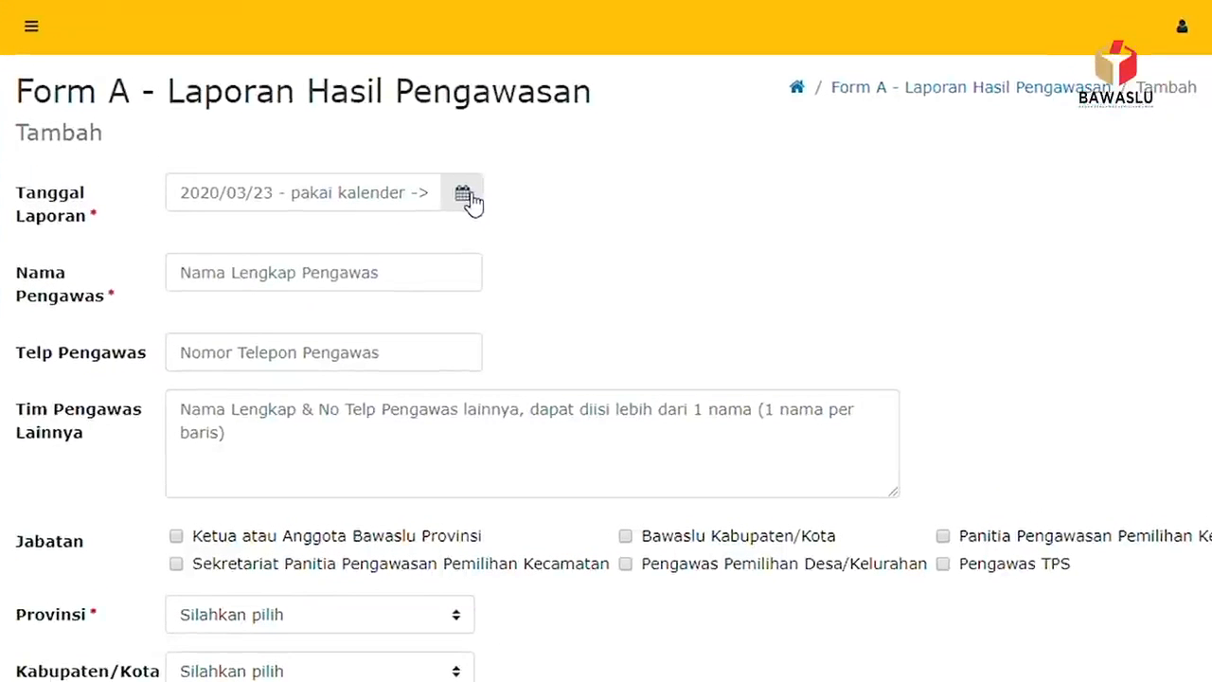
pyautogui.click(594, 251)
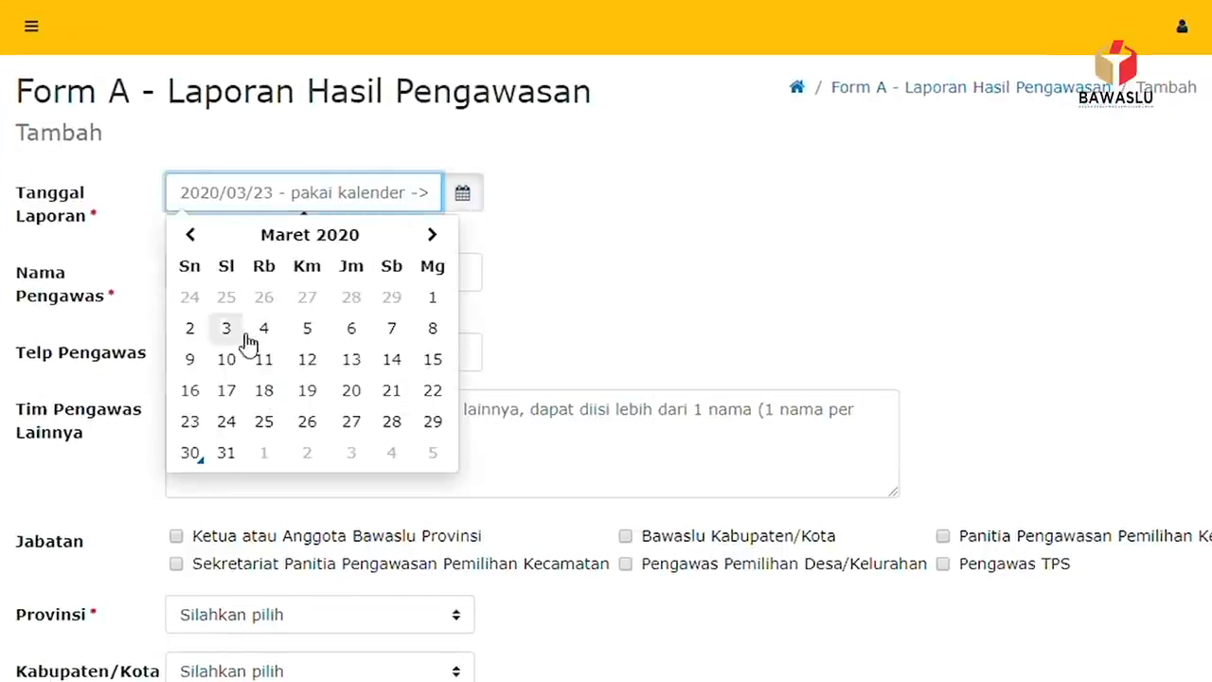
pyautogui.click(227, 453)
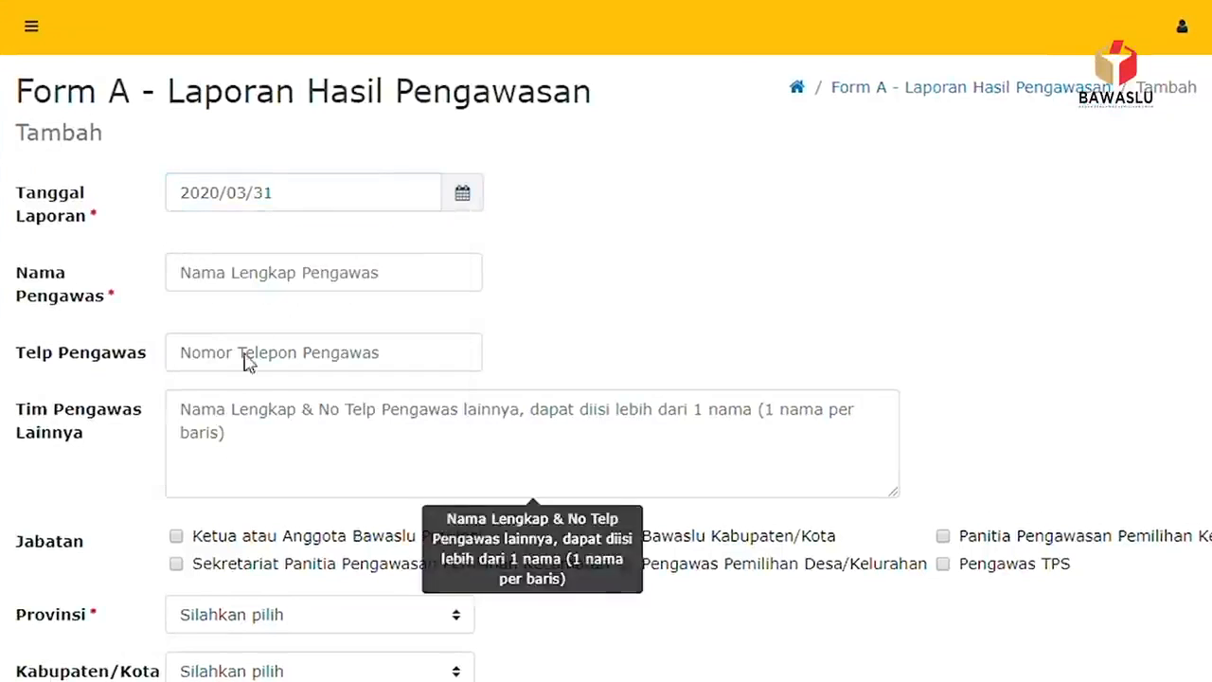
pyautogui.click(348, 276)
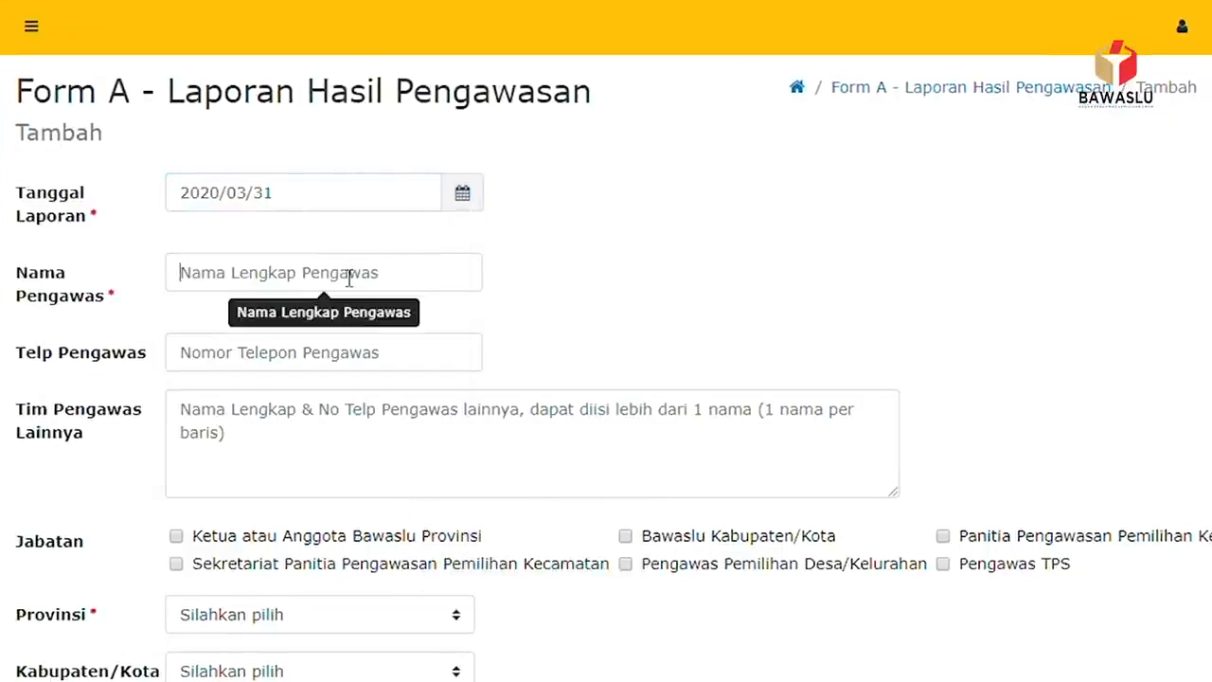
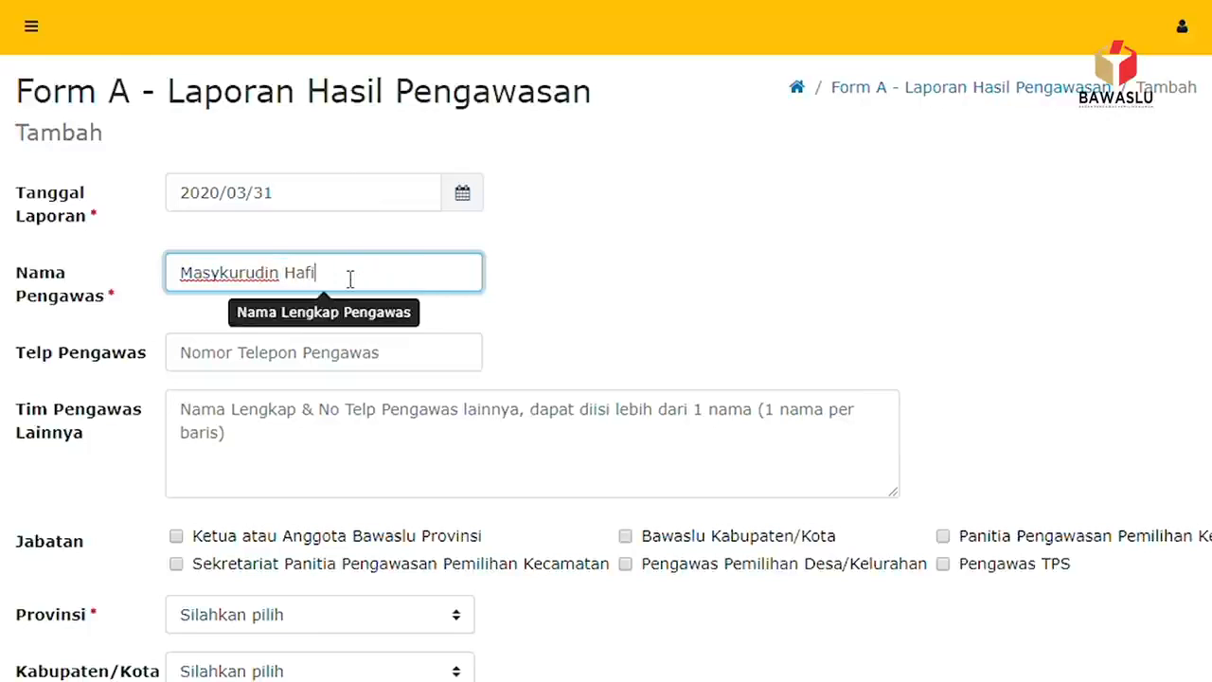
# - Fill in the supervisor's full name and phone number
pyautogui.click(262, 365)
pyautogui.write('081111111')
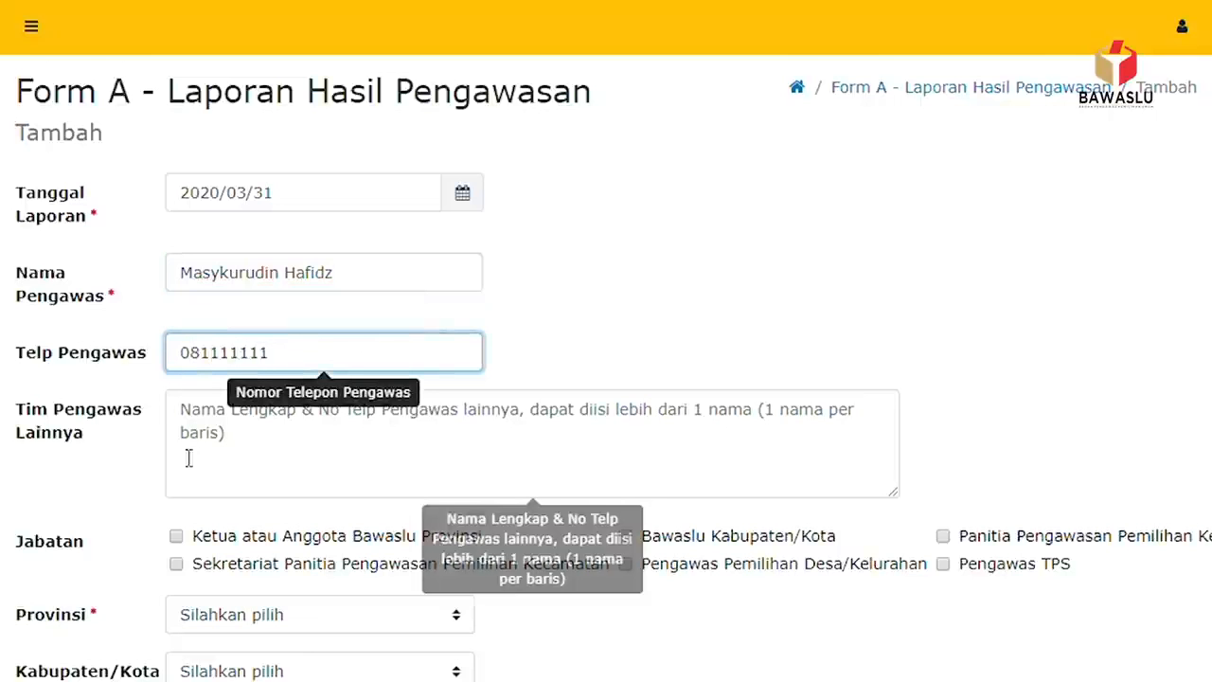
# - List two other team members with their phone numbers in Tim Pengawas Lainnya
pyautogui.scroll(-1, 225, 299)
pyautogui.scroll(-2, 225, 299)
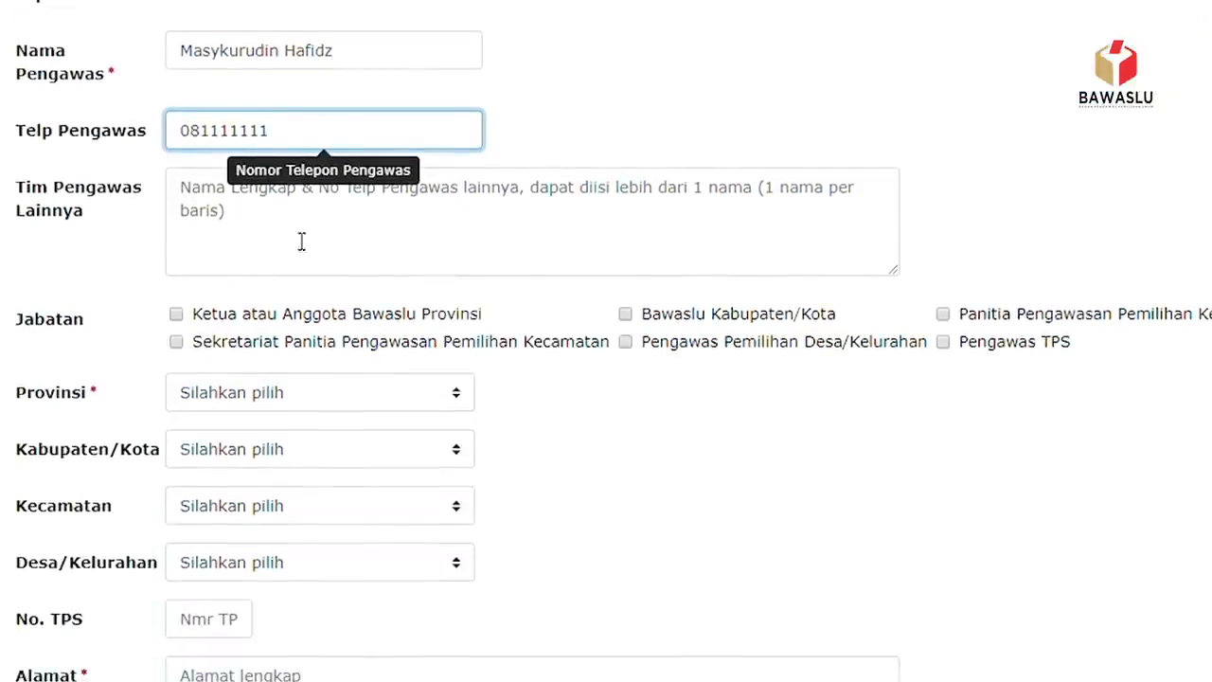
pyautogui.click(198, 198)
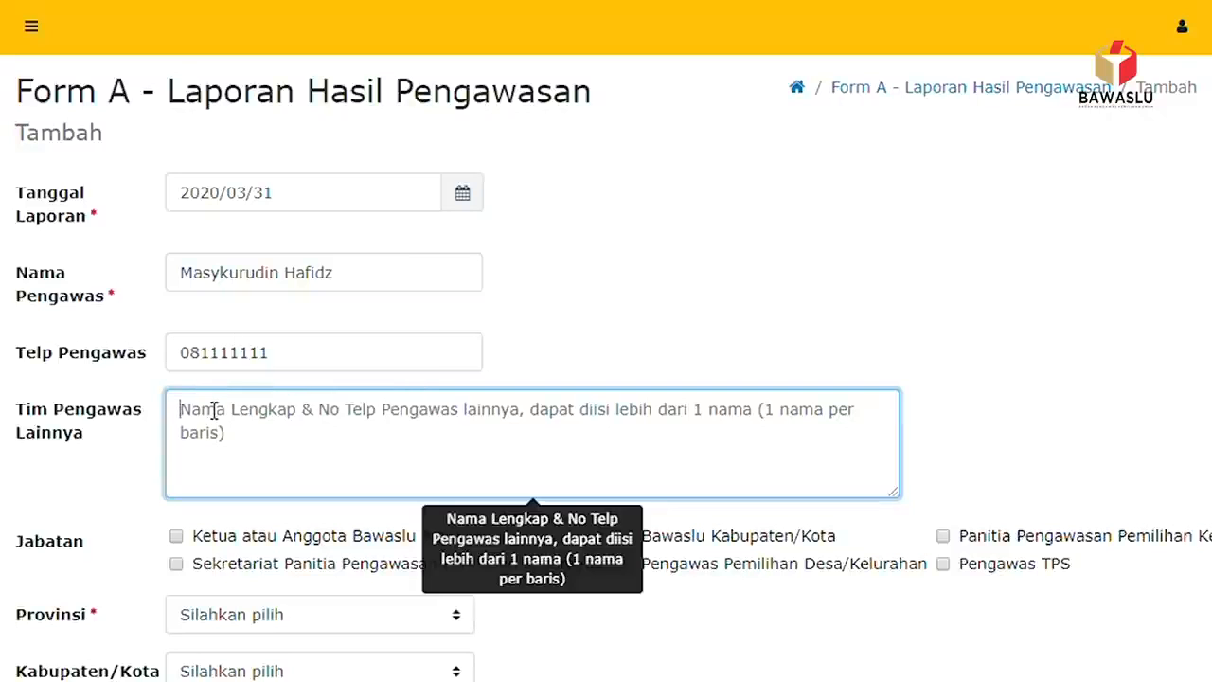
pyautogui.write('M Zaid,')
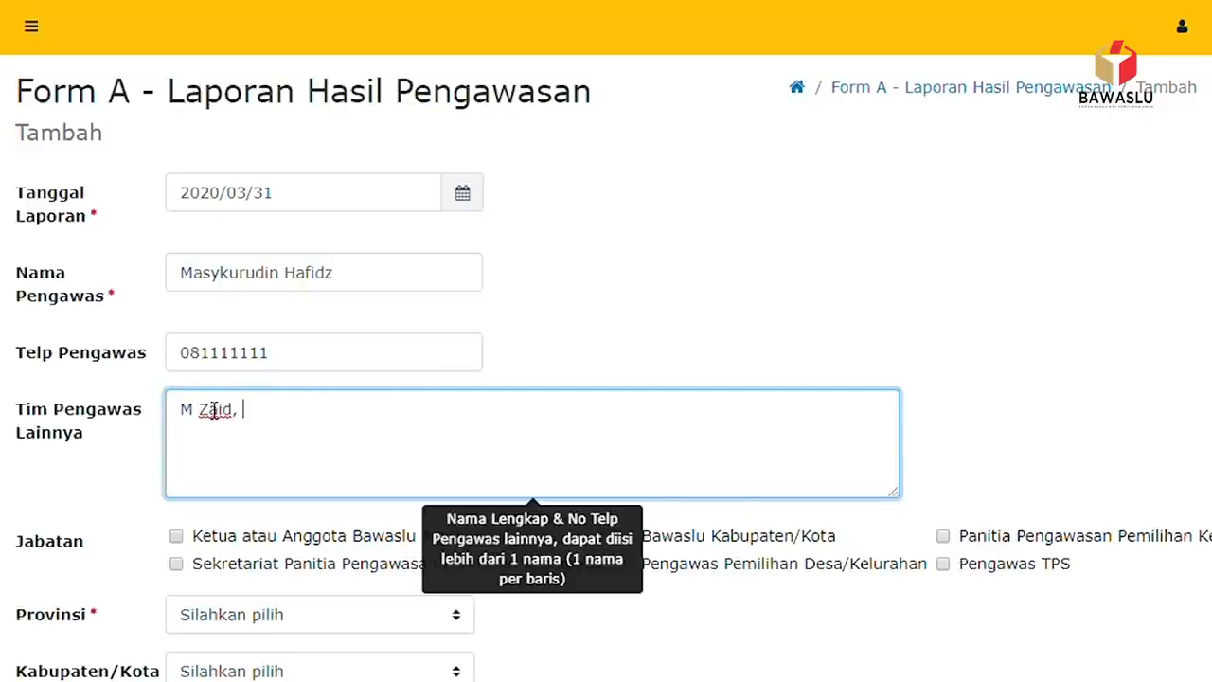
pyautogui.write(' 08122222')
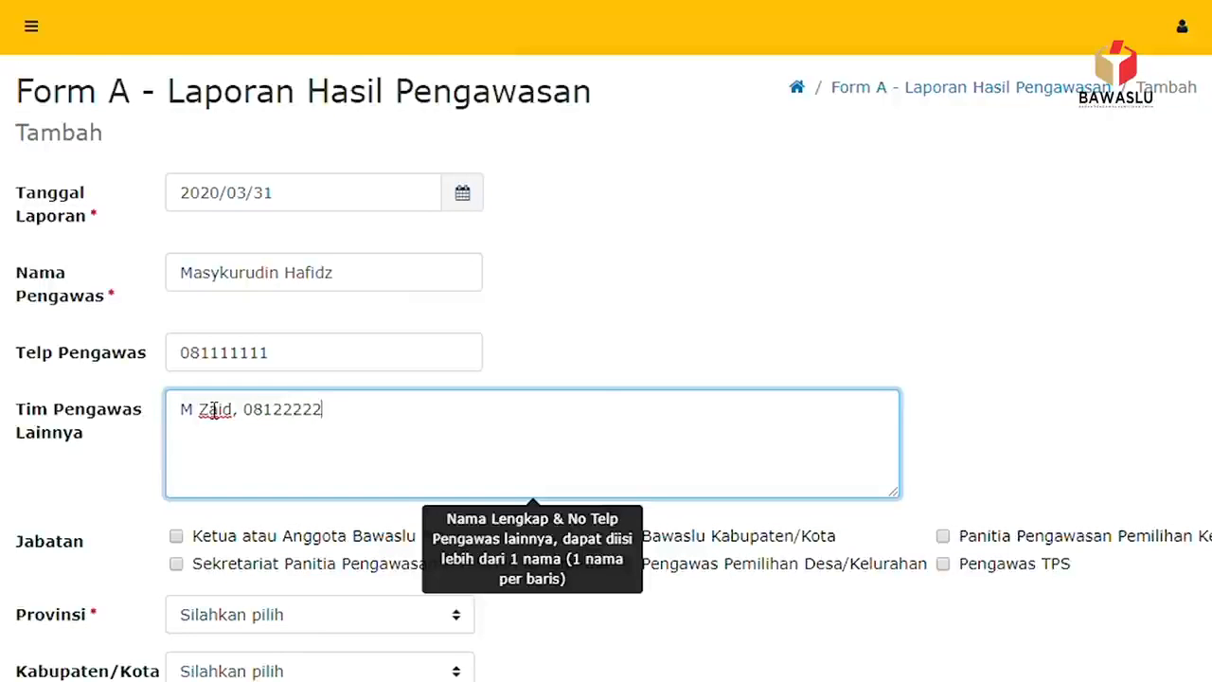
pyautogui.write('22. M Ihsan, 081333333')
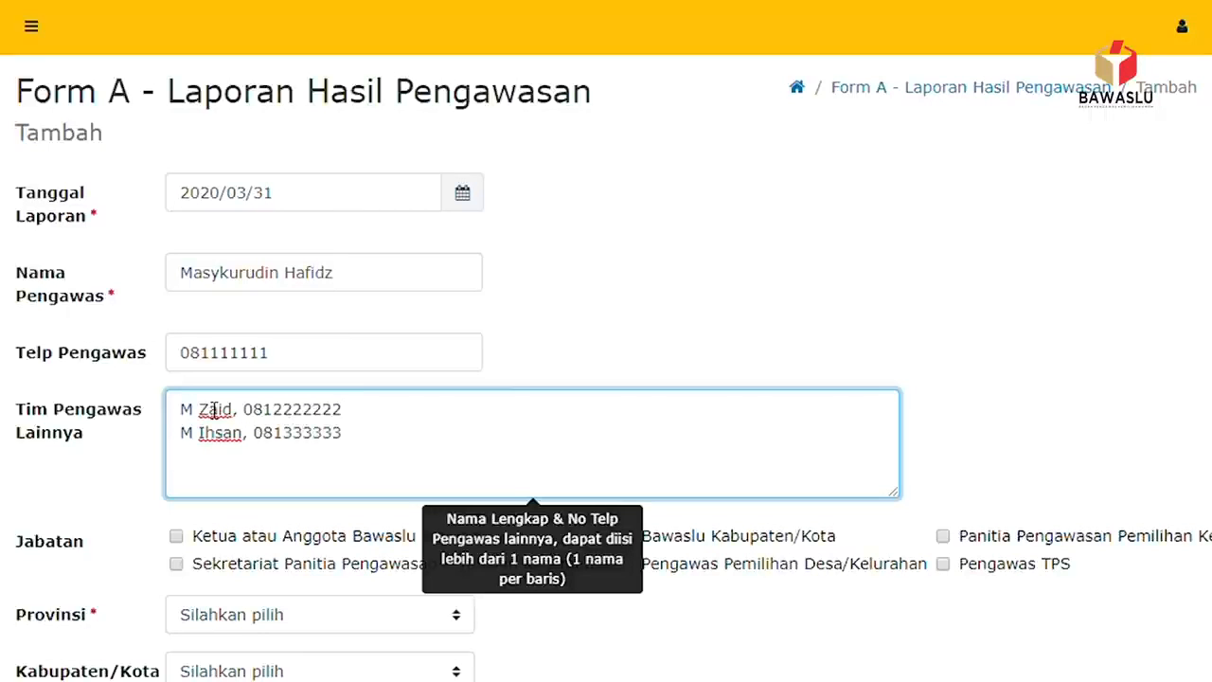
pyautogui.write('.')
pyautogui.scroll(-2, 227, 407)
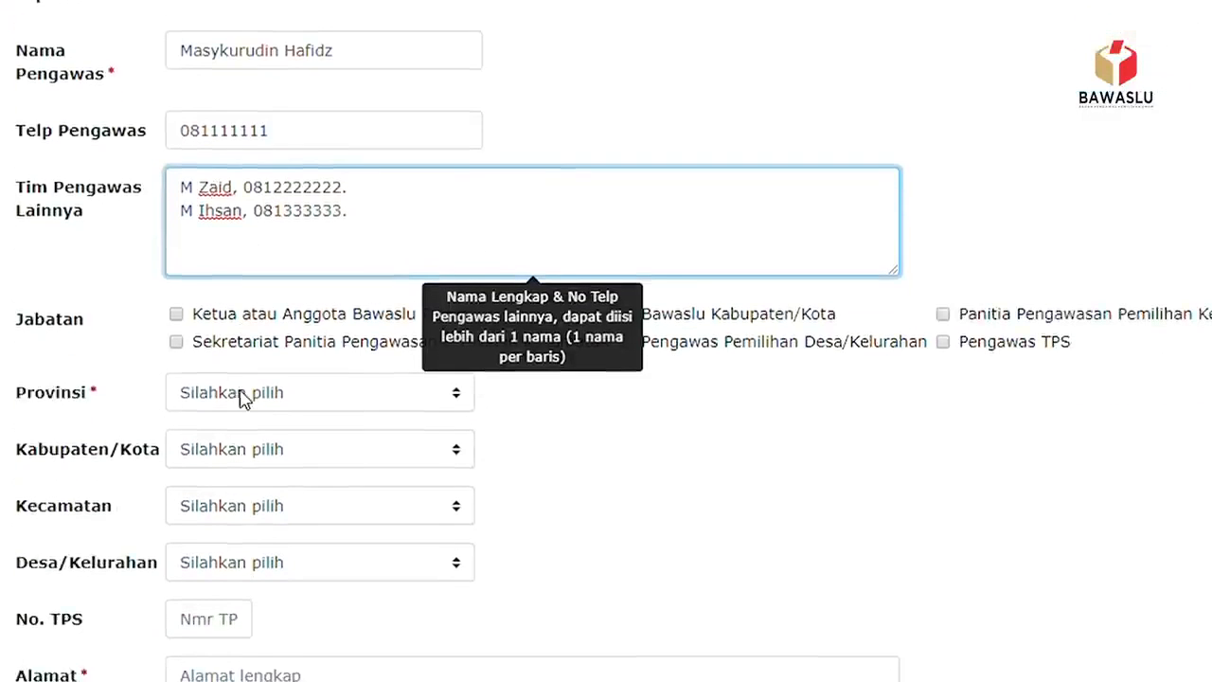
# - Tick the election supervisory committee position and set the region to ACEH, KAB. ACEH SELATAN
pyautogui.click(710, 471)
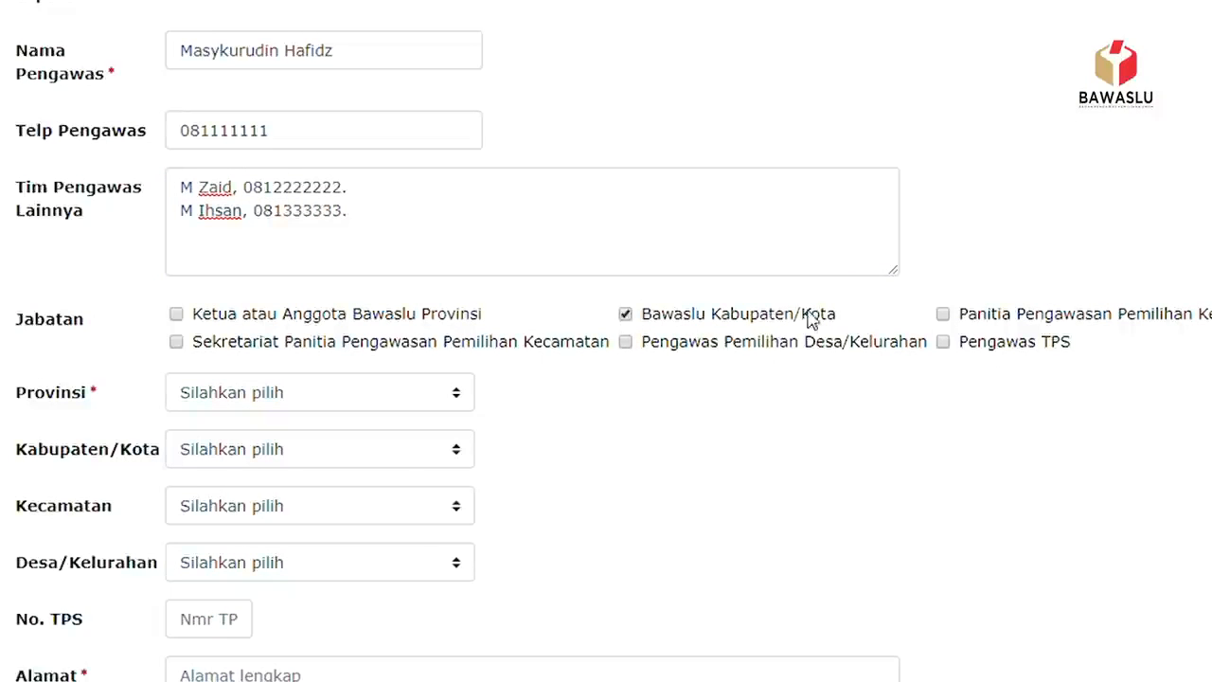
pyautogui.click(944, 314)
pyautogui.click(468, 394)
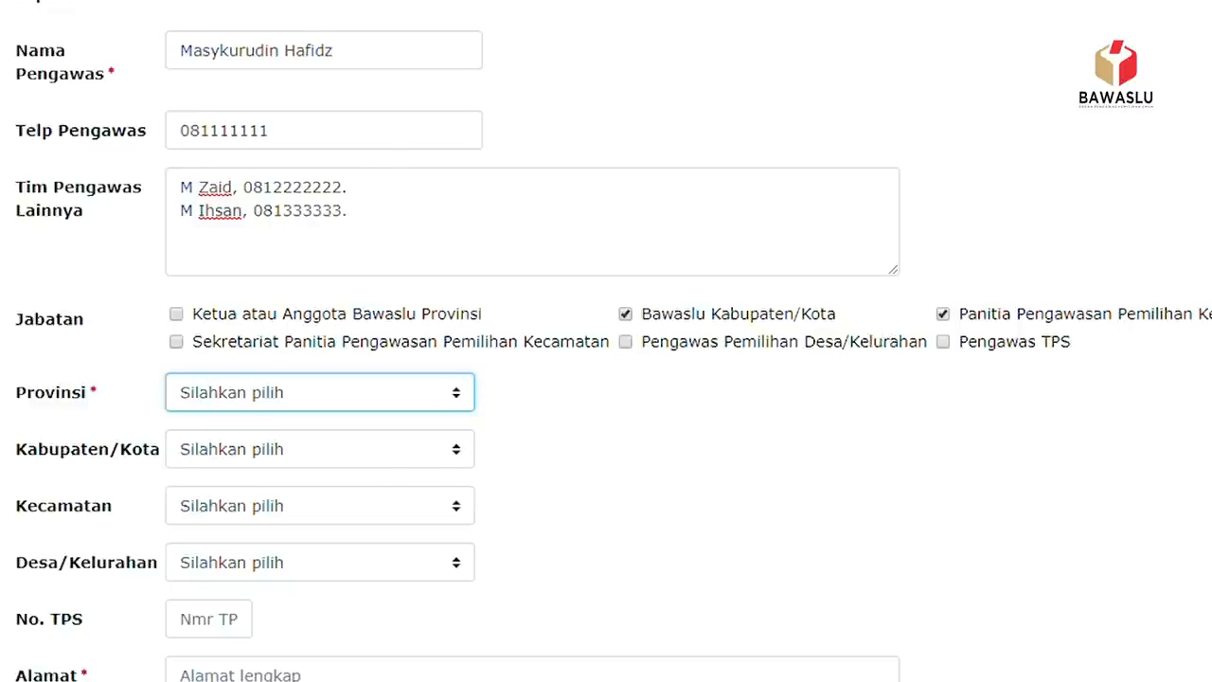
pyautogui.click(287, 7)
pyautogui.click(465, 452)
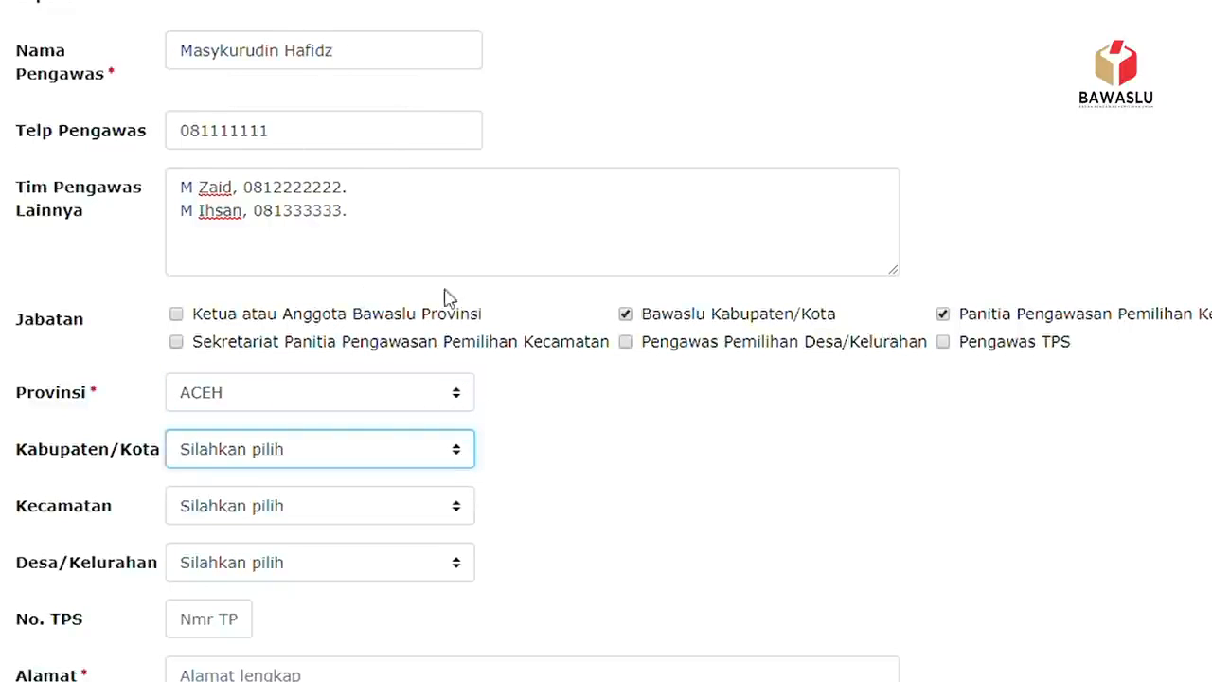
pyautogui.click(368, 65)
# - Set the subdistrict to BAKONGAN and the village to KEUDE BAKONGAN
pyautogui.scroll(-2, 406, 333)
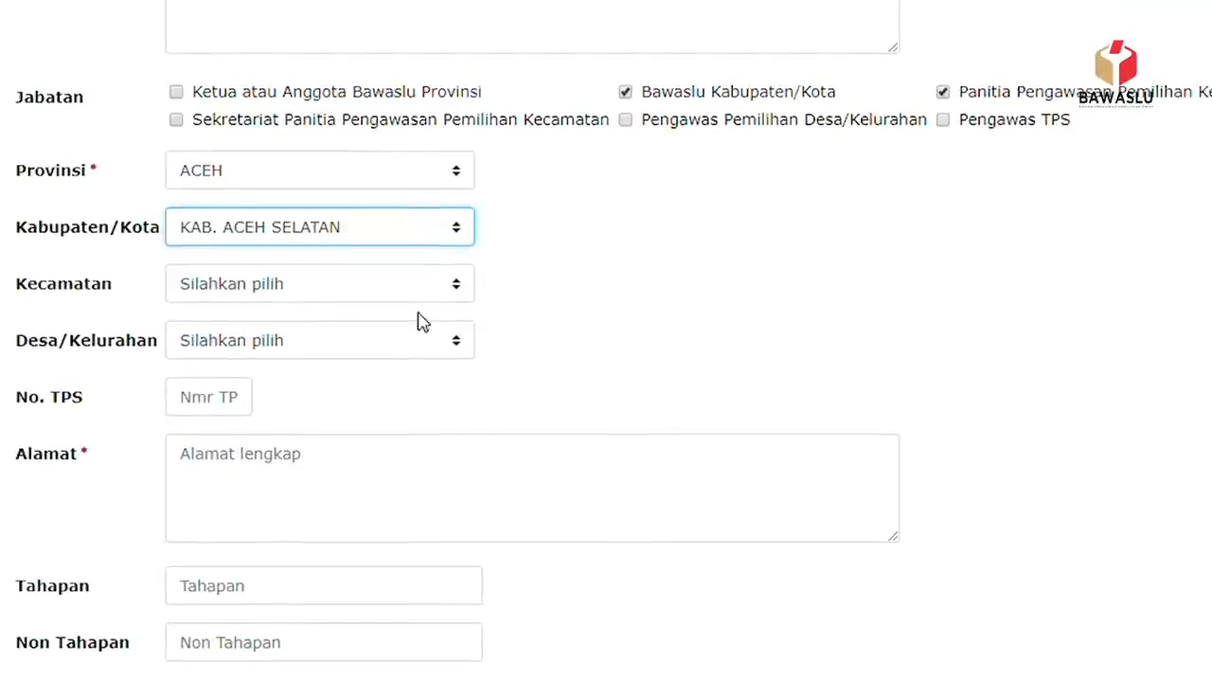
pyautogui.click(453, 284)
pyautogui.click(322, 352)
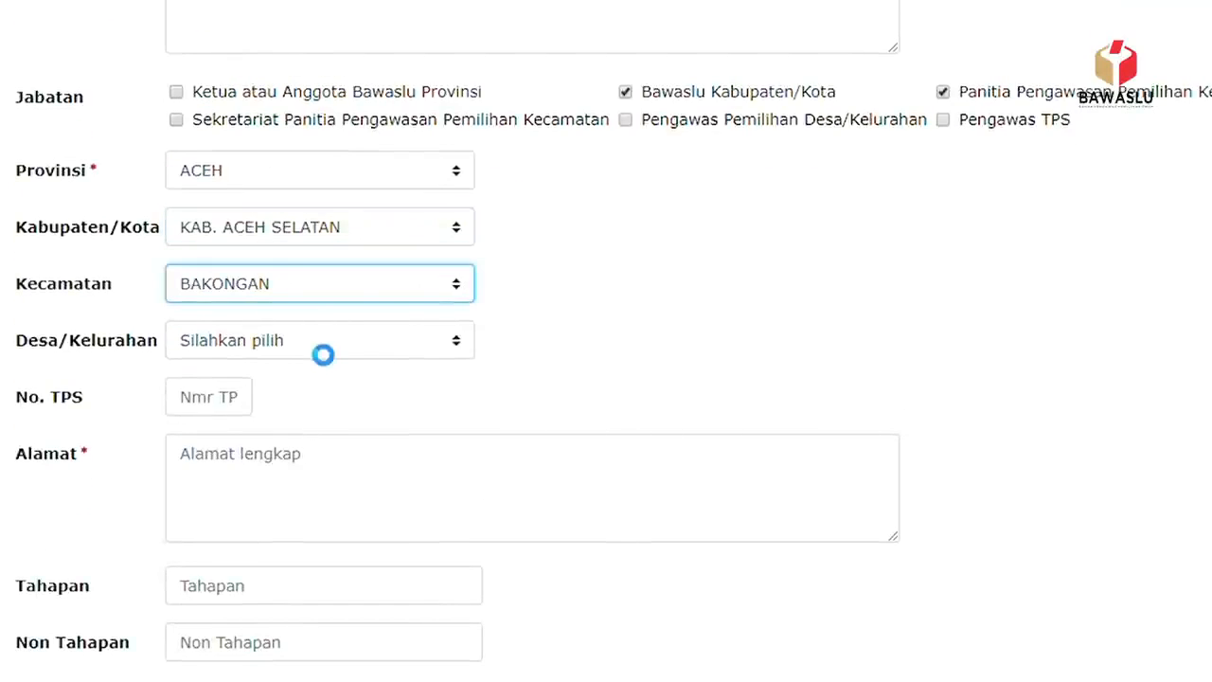
pyautogui.click(458, 343)
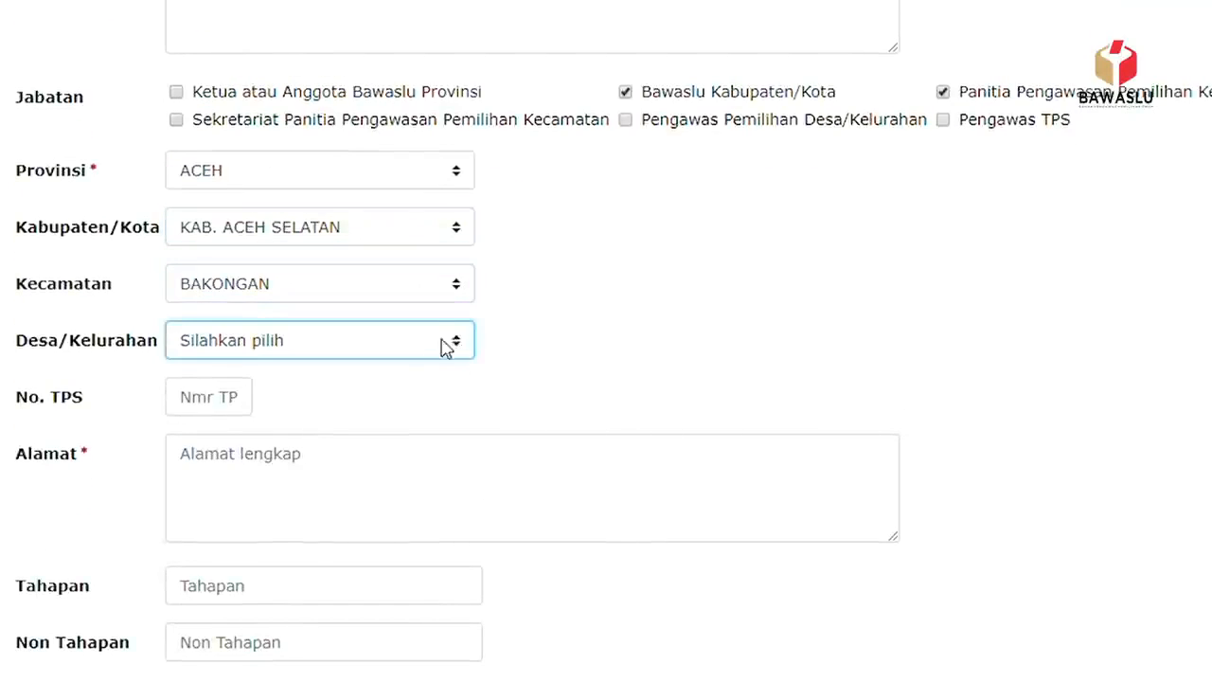
pyautogui.click(376, 397)
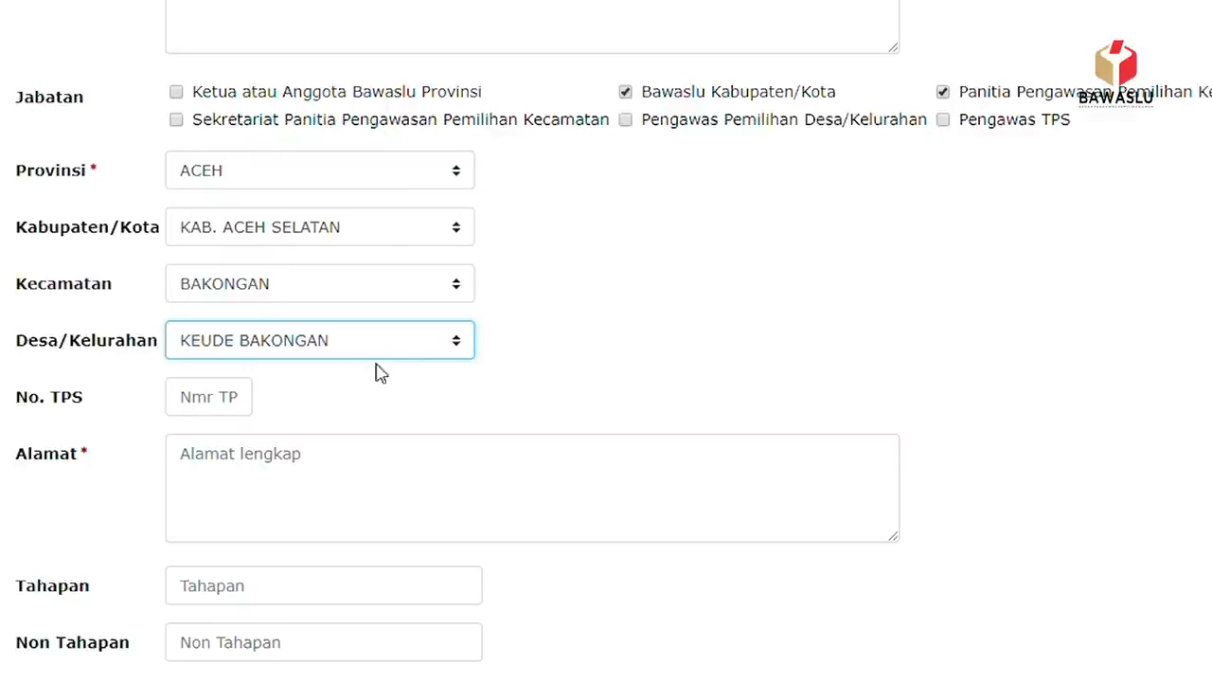
pyautogui.click(244, 410)
pyautogui.write('121')
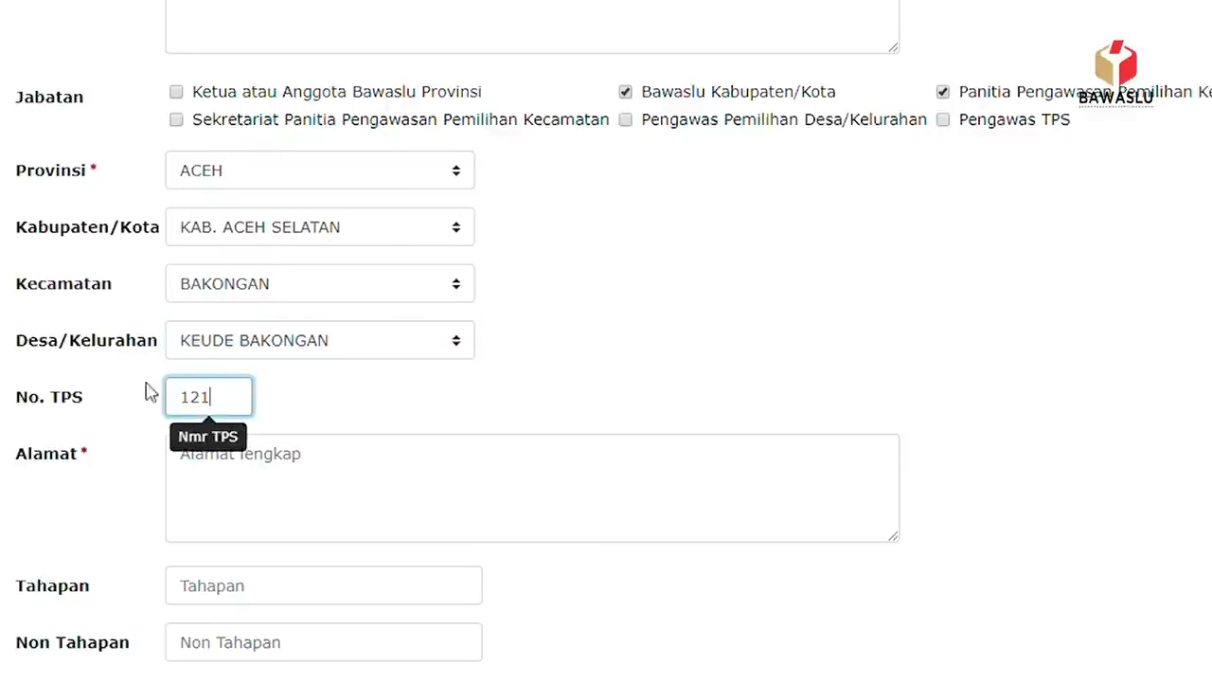
pyautogui.click(238, 503)
pyautogui.press('Return')
pyautogui.write('RT 022')
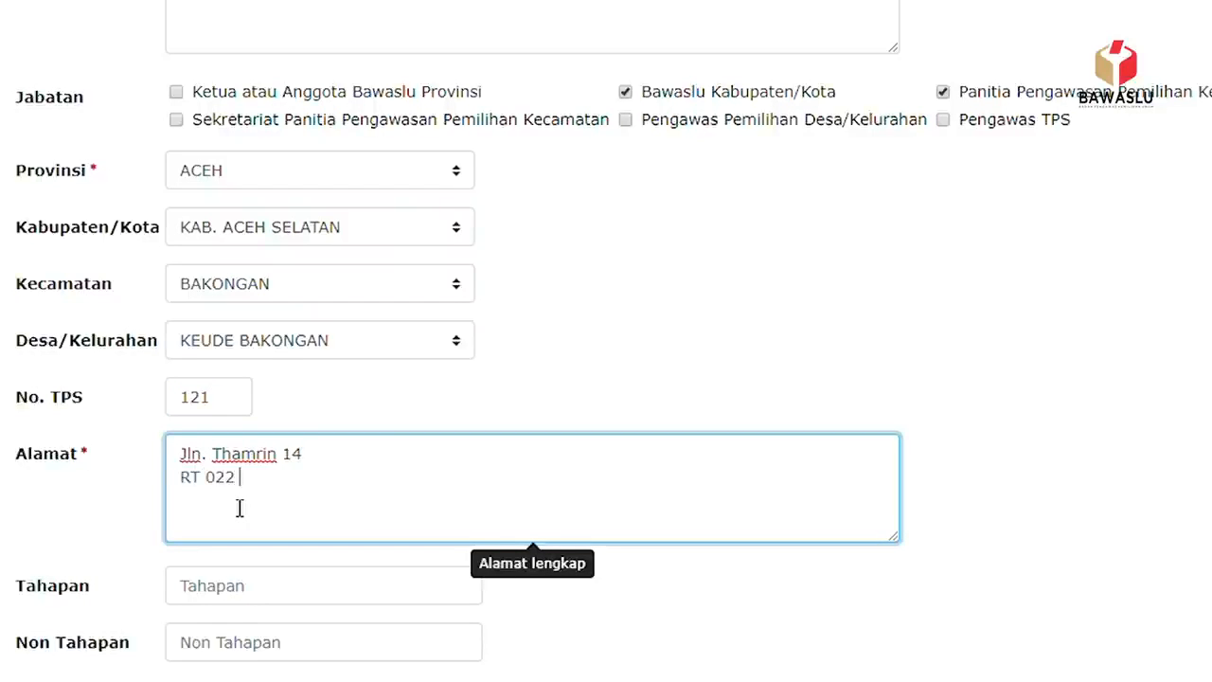
pyautogui.scroll(-2, 246, 505)
pyautogui.click(294, 373)
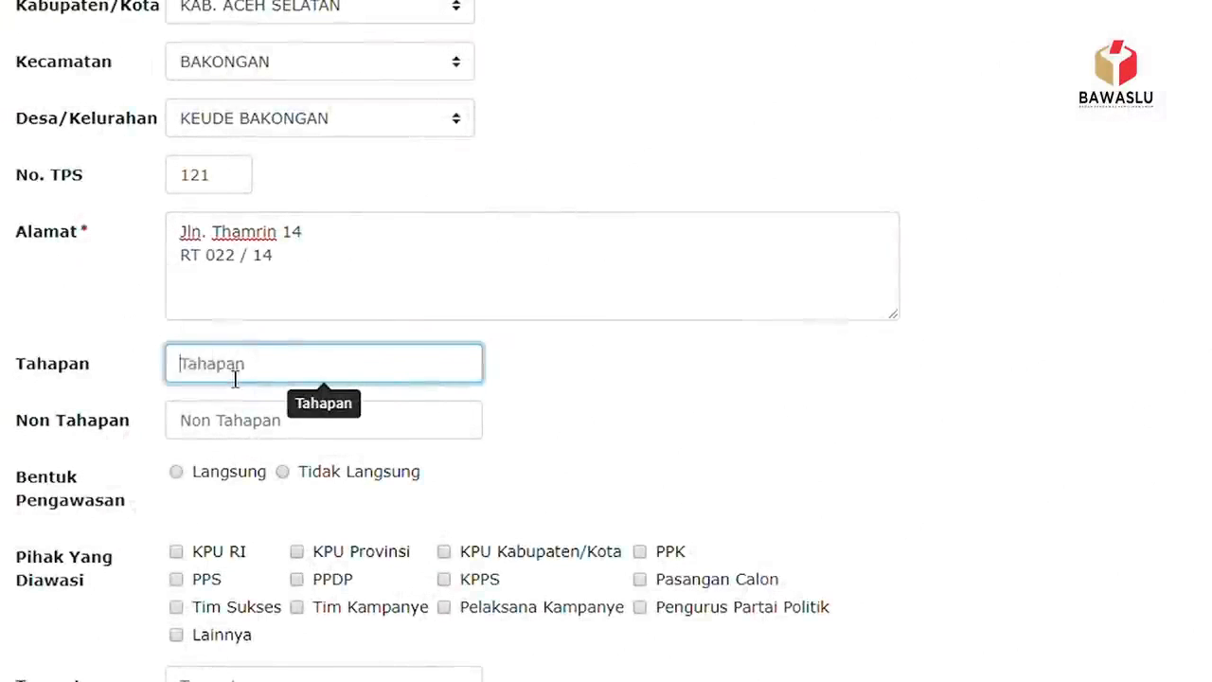
# - Enter Kampanye as the Tahapan and Netralitas as the Non Tahapan
pyautogui.write('Kampanye')
pyautogui.scroll(-1, 272, 371)
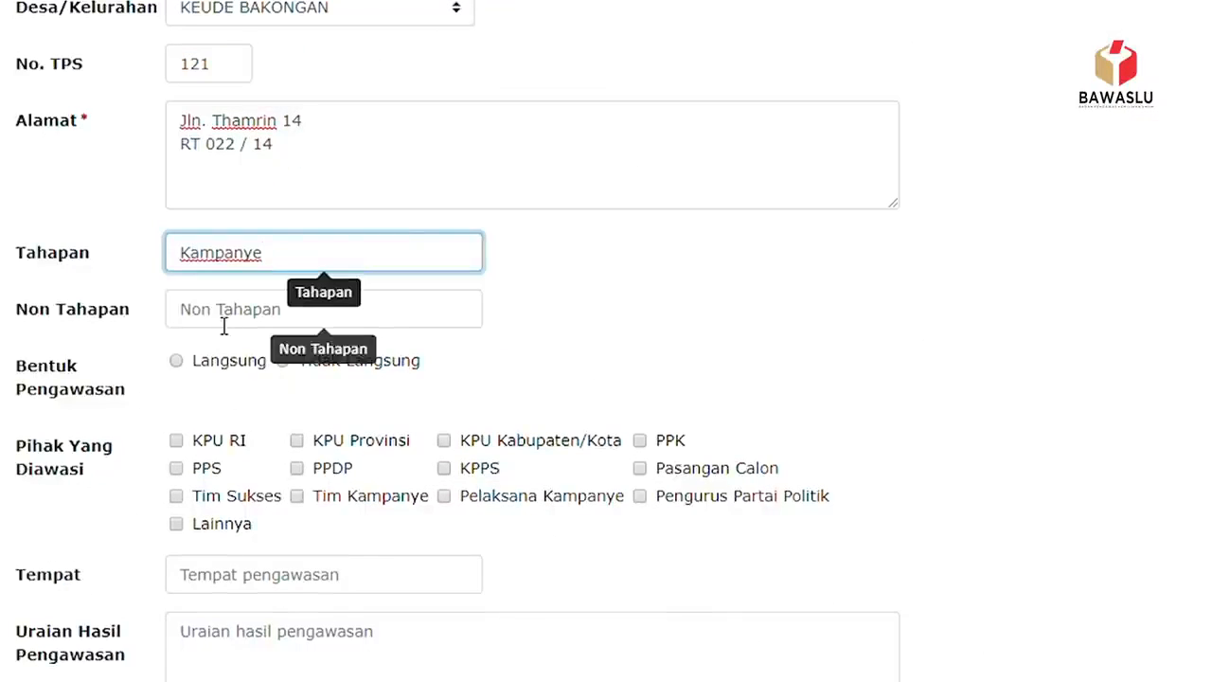
pyautogui.click(235, 312)
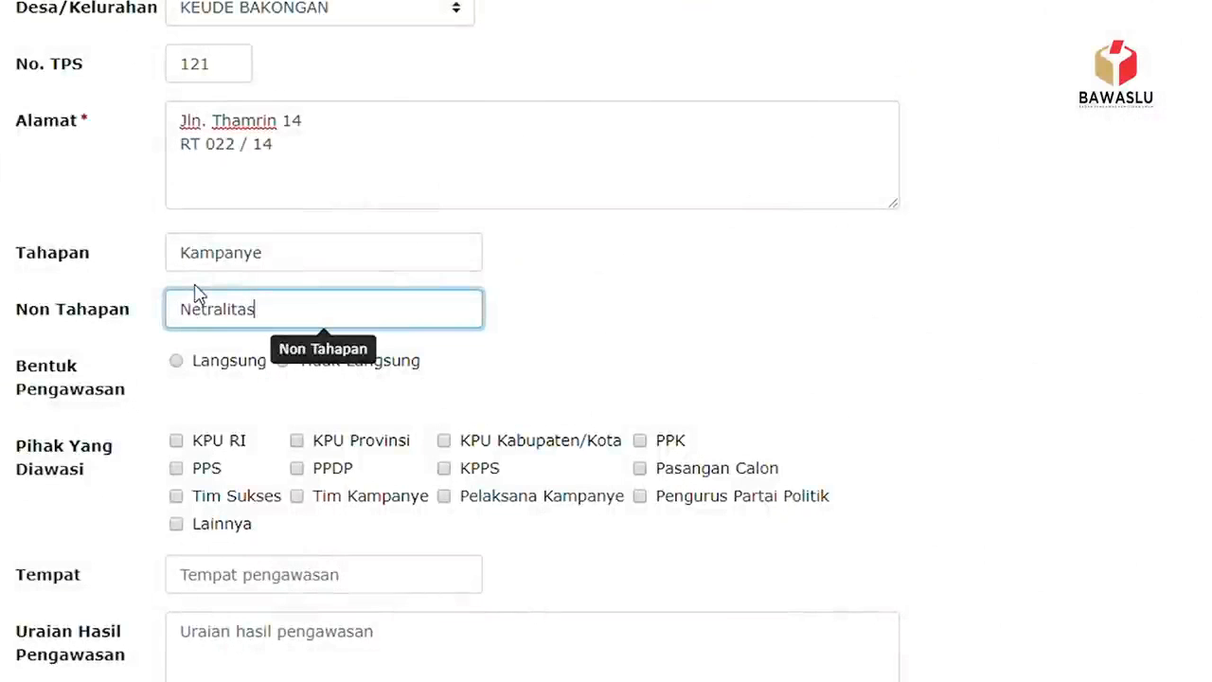
pyautogui.scroll(-2, 303, 370)
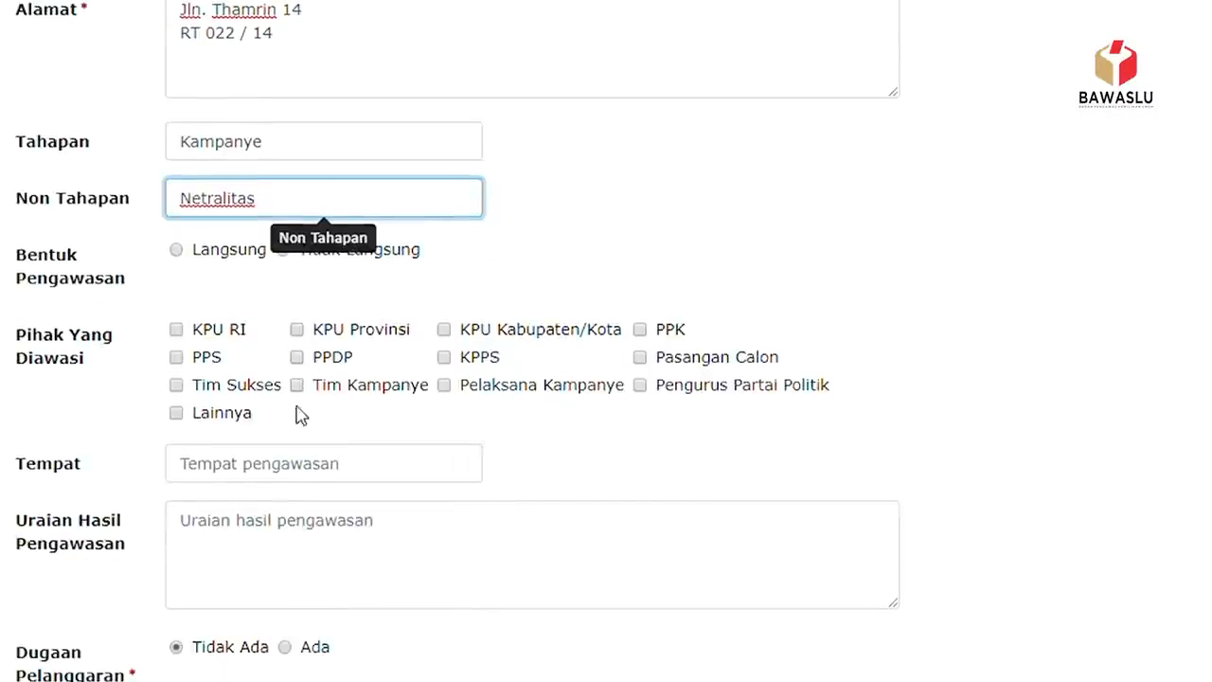
pyautogui.click(527, 218)
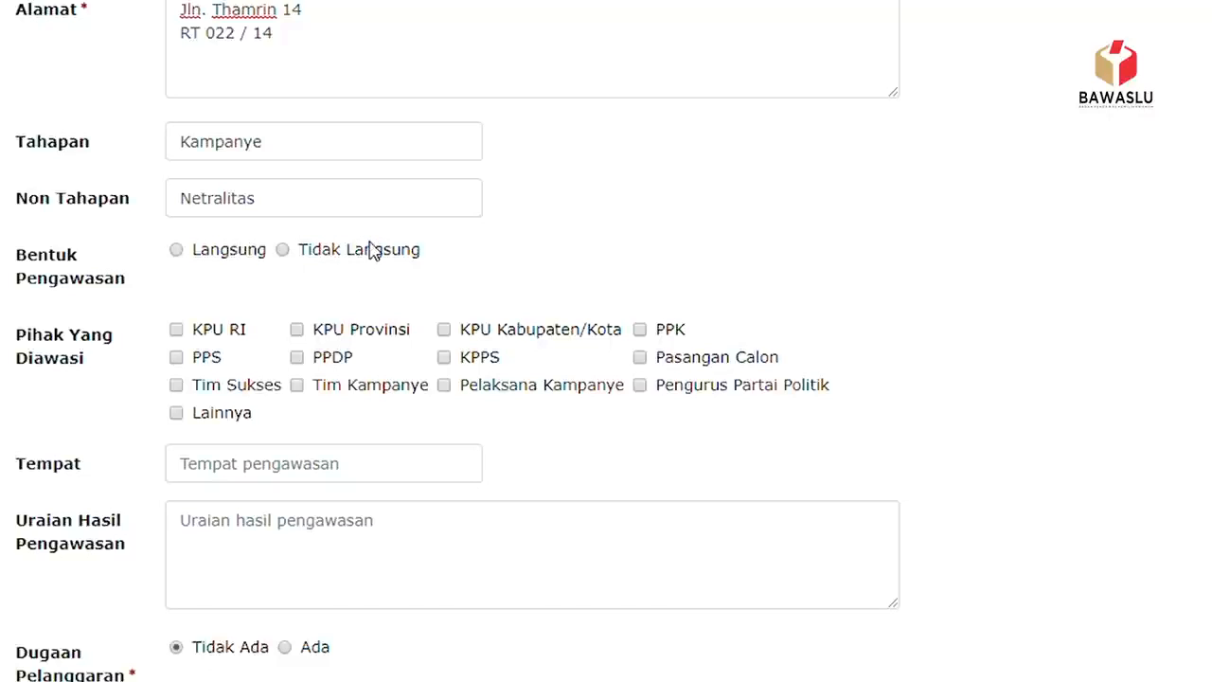
# - Mark supervision as Langsung and tick KPU Kabupaten/Kota, PPK and Lainnya as supervised parties
pyautogui.click(199, 256)
pyautogui.click(443, 329)
pyautogui.click(640, 330)
pyautogui.scroll(-1, 256, 443)
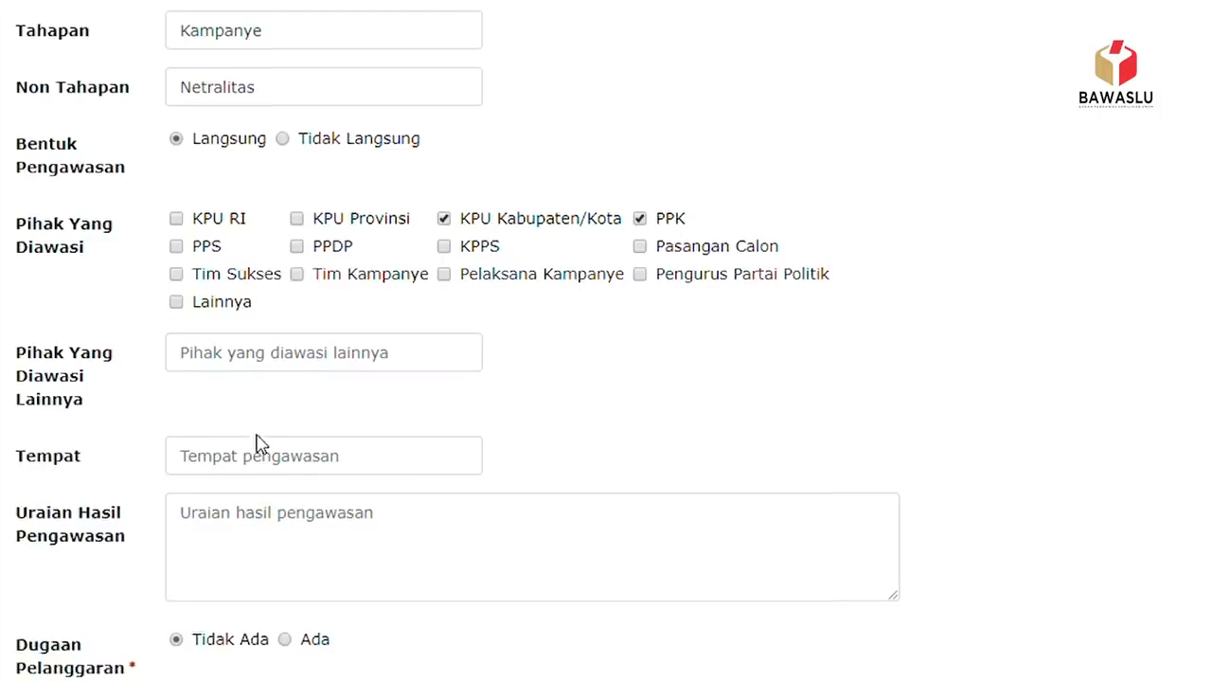
pyautogui.click(176, 302)
# - Name the other party ASN and set Tempat to LAPANGAN SELATAN
pyautogui.click(226, 365)
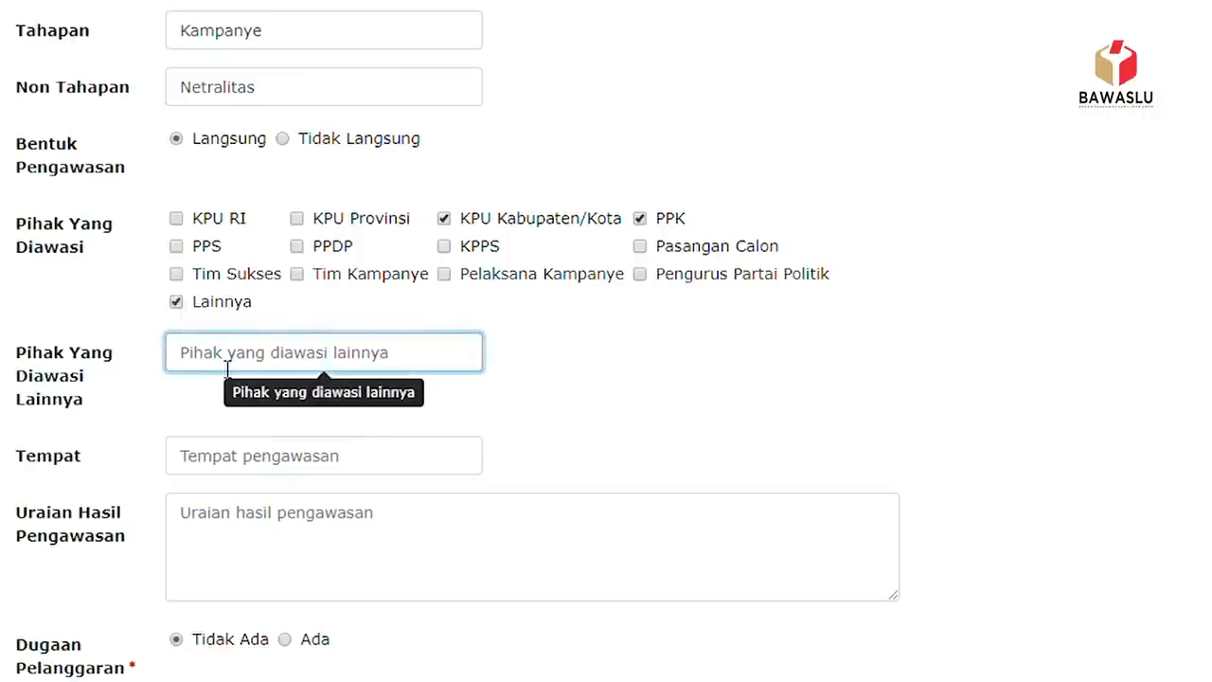
pyautogui.write('ASN')
pyautogui.click(282, 461)
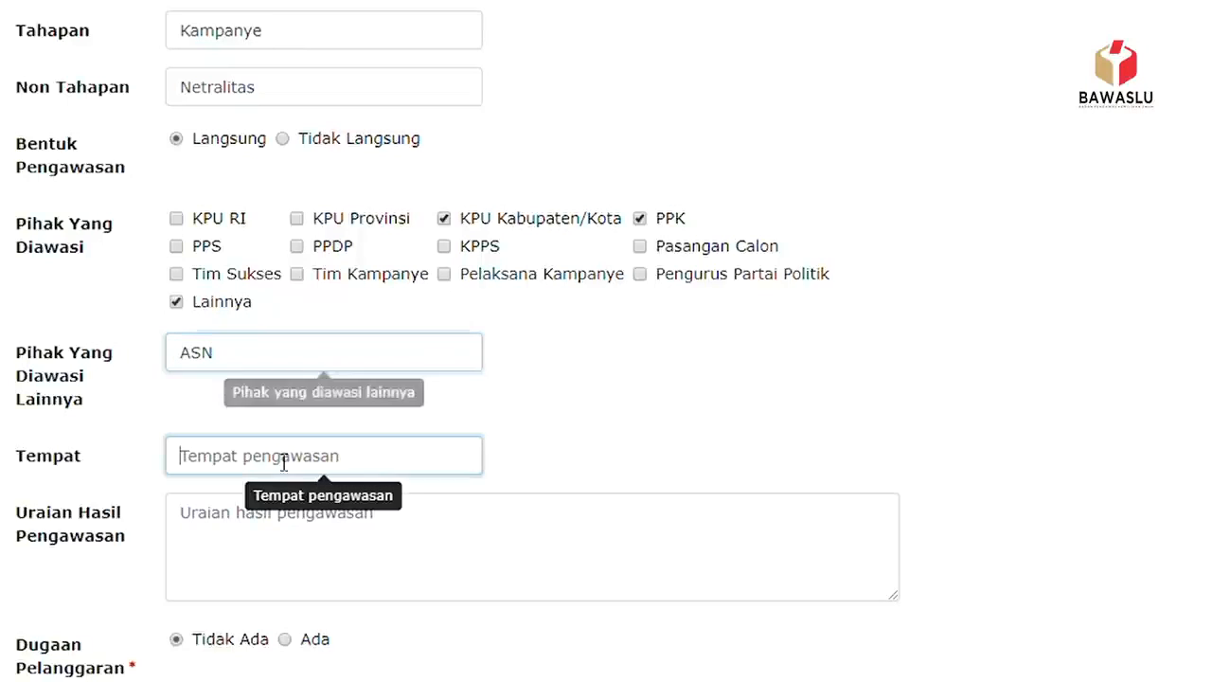
pyautogui.write('La')
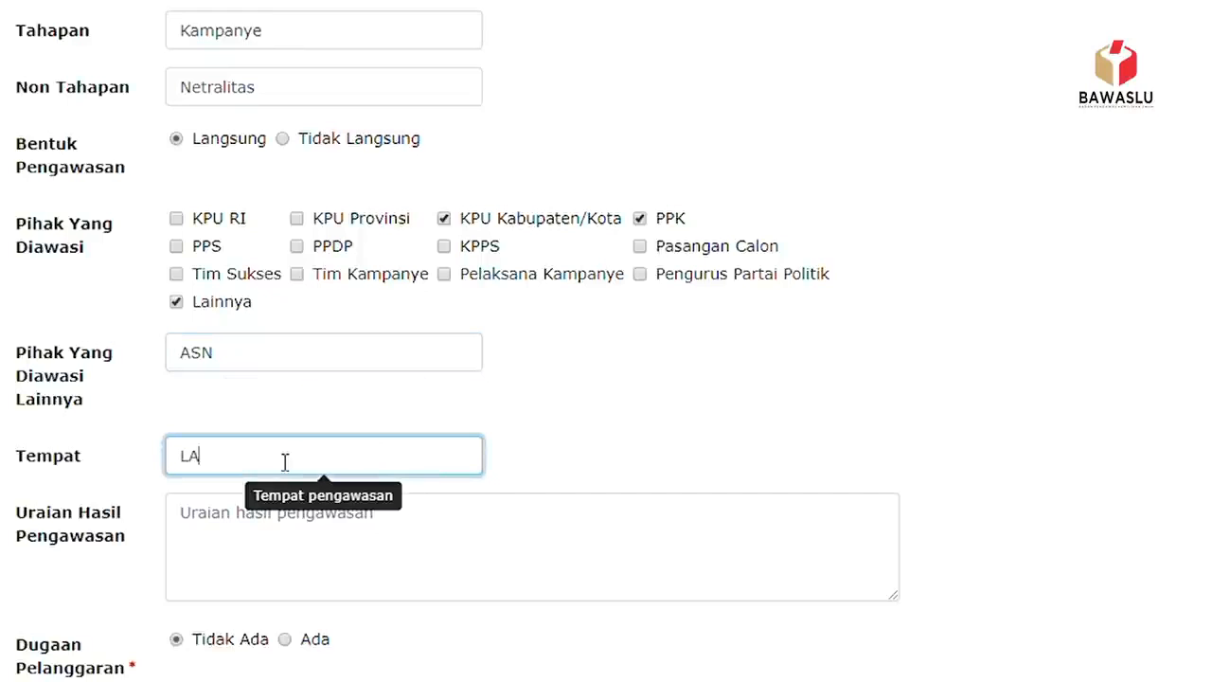
pyautogui.write('PANGAN SELATAN')
# - Describe the result as supervising a campaign attended by 1000 people and begin uploading the manual Form A scan
pyautogui.scroll(-2, 299, 454)
pyautogui.click(246, 338)
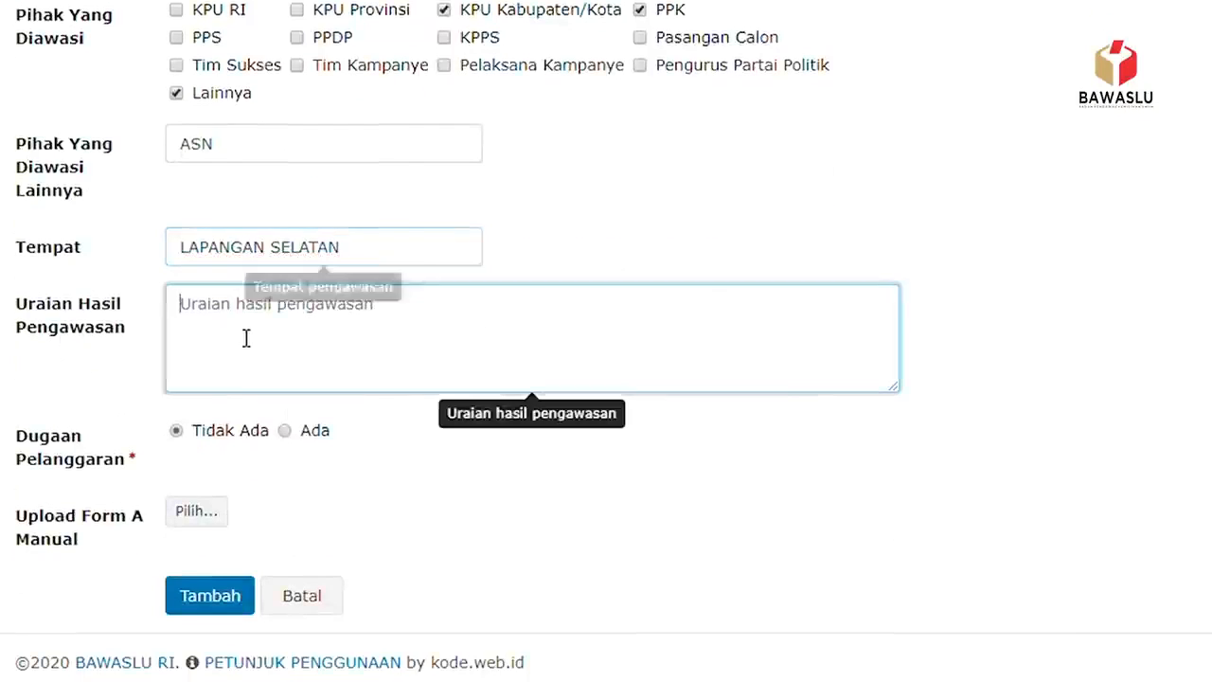
pyautogui.write('DIl')
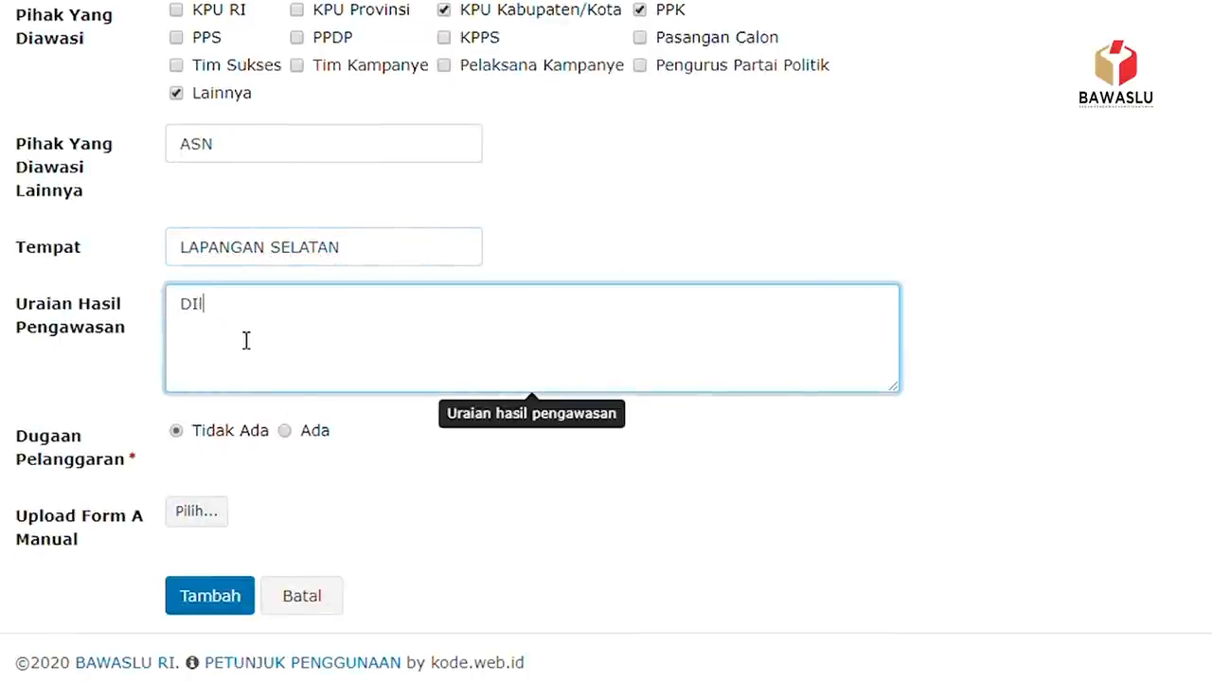
pyautogui.write('akukan pengawasan terhadap kampanye ')
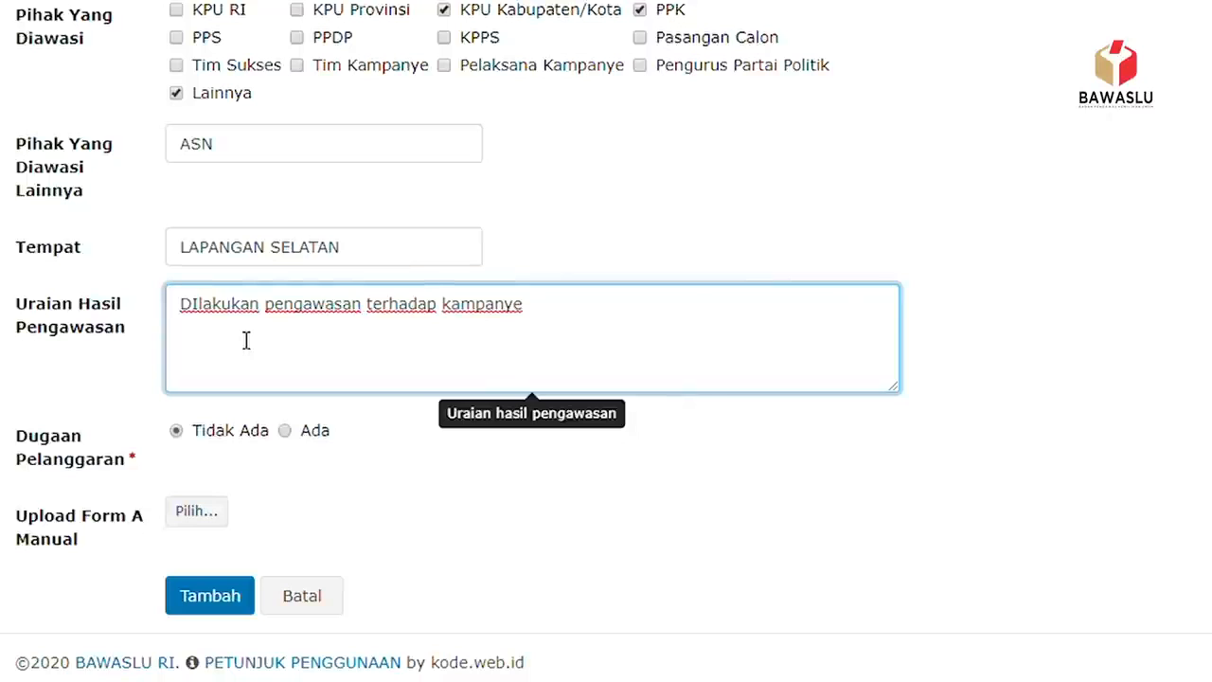
pyautogui.write('yang diikuti oleh ')
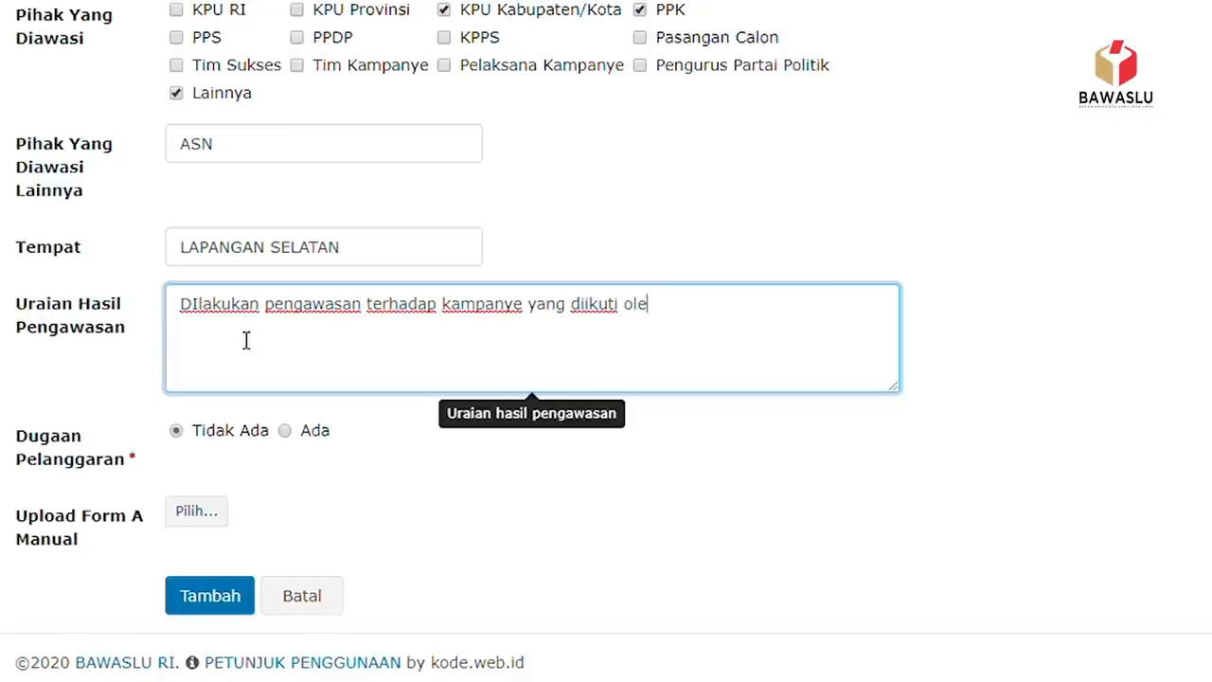
pyautogui.write('1000 oran')
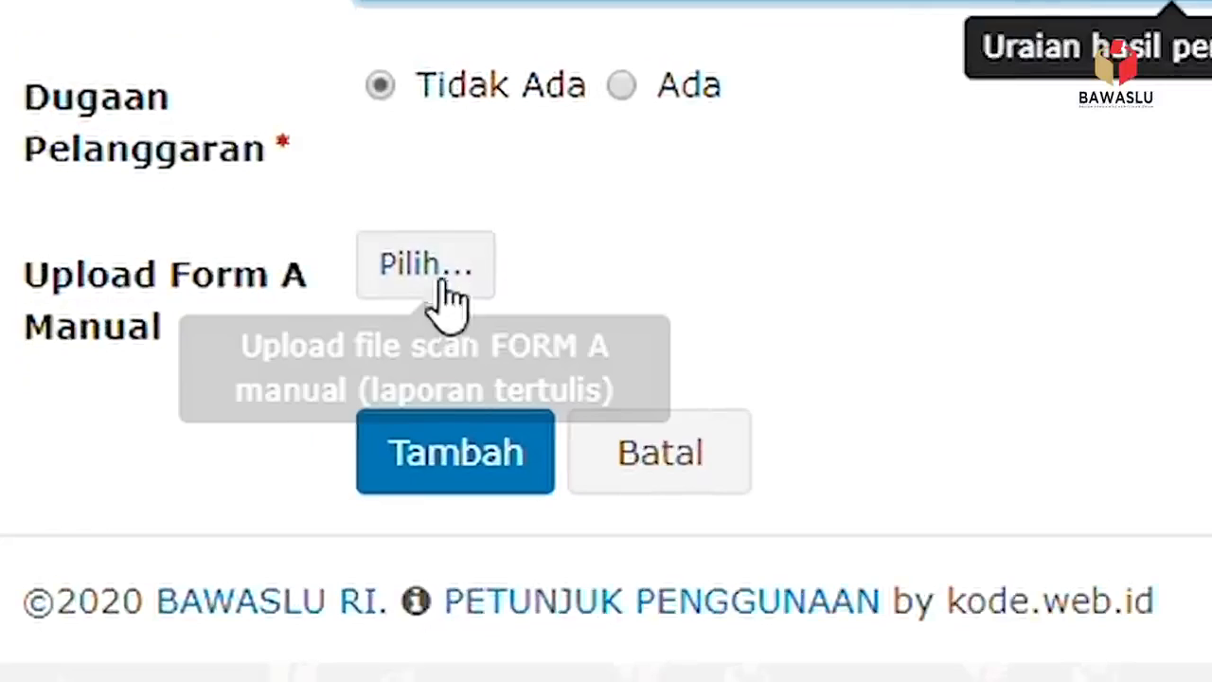
pyautogui.click(461, 272)
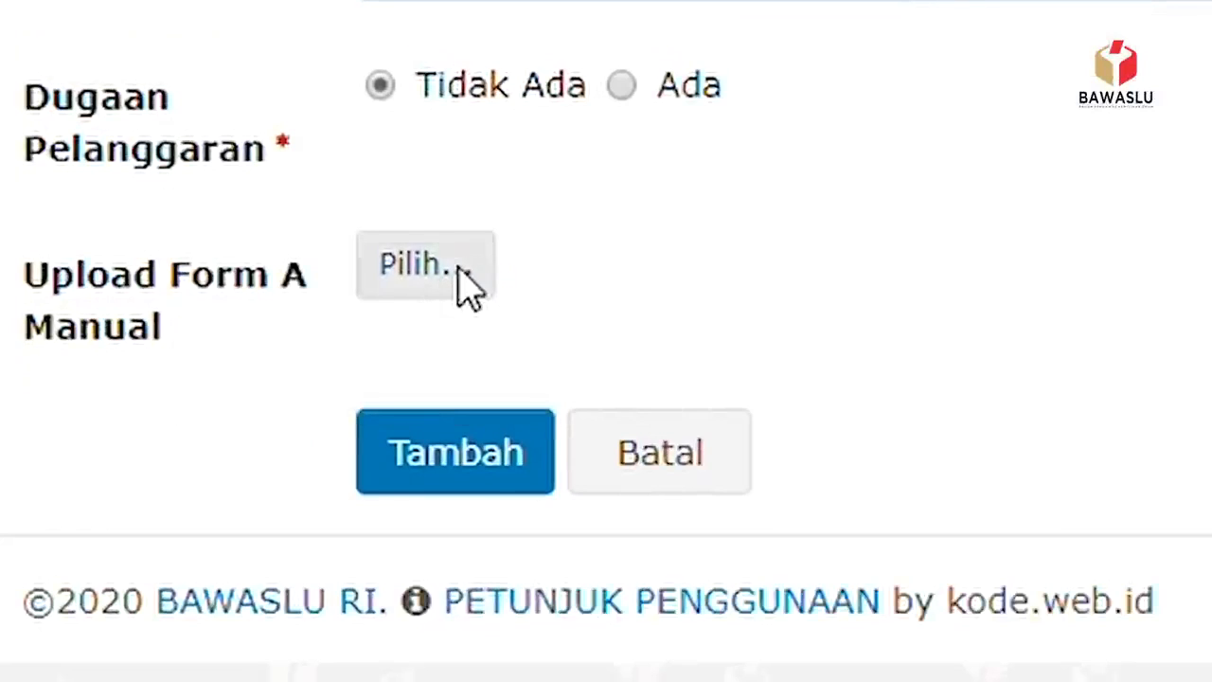